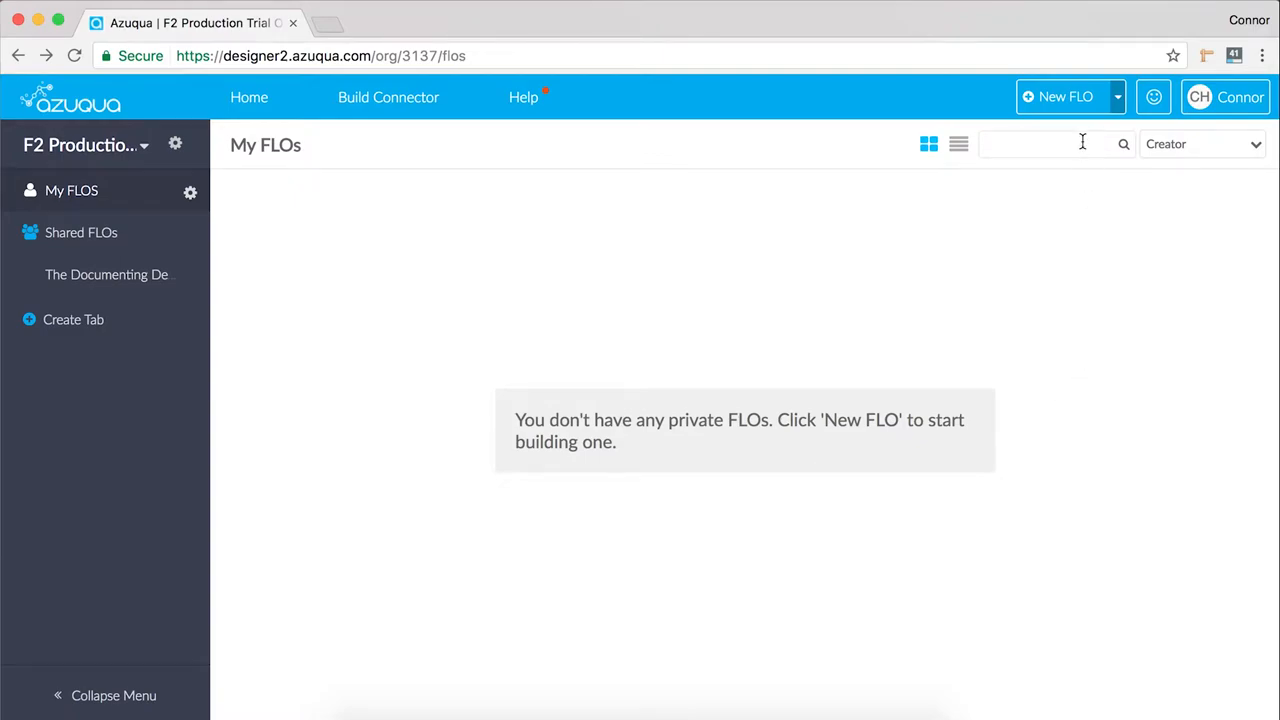
Step: Start a brand-new FLO from the My FLOs top bar
{"action": "left_click", "coordinate": [1066, 97]}
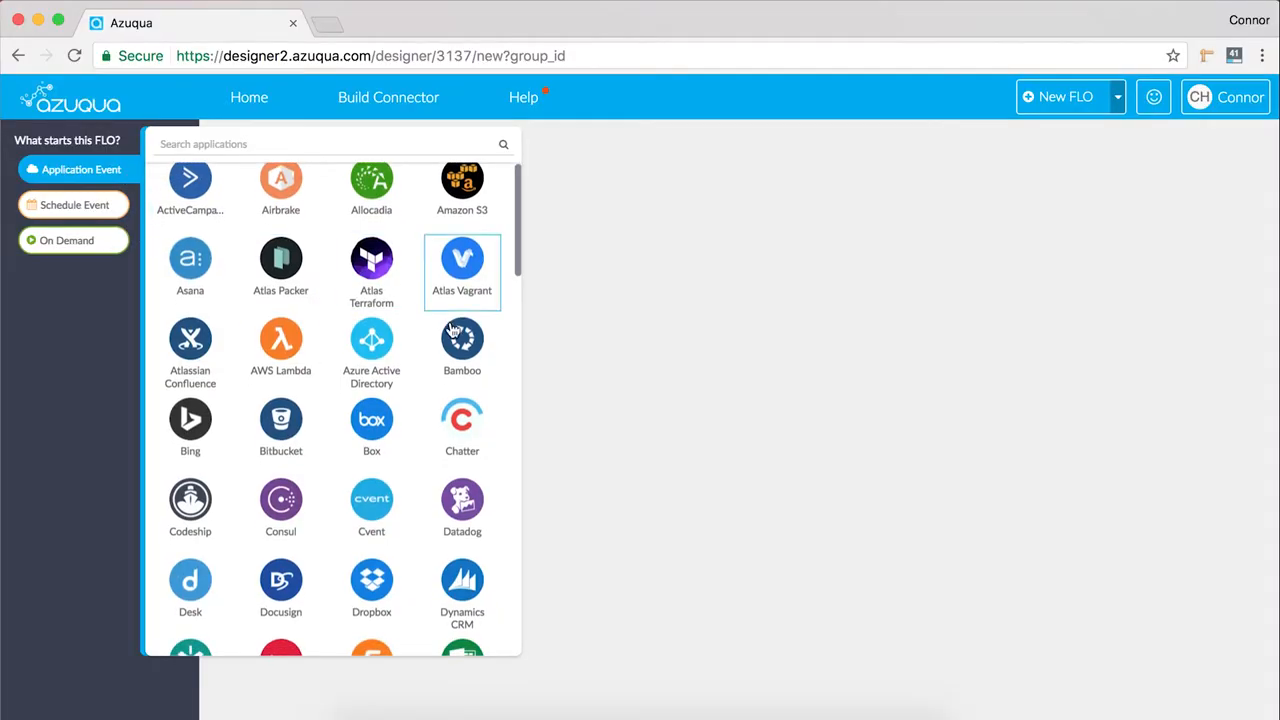
{"action": "scroll", "coordinate": [460, 300], "scroll_direction": "down", "scroll_amount": 1}
{"action": "scroll", "coordinate": [430, 356], "scroll_direction": "down", "scroll_amount": 1}
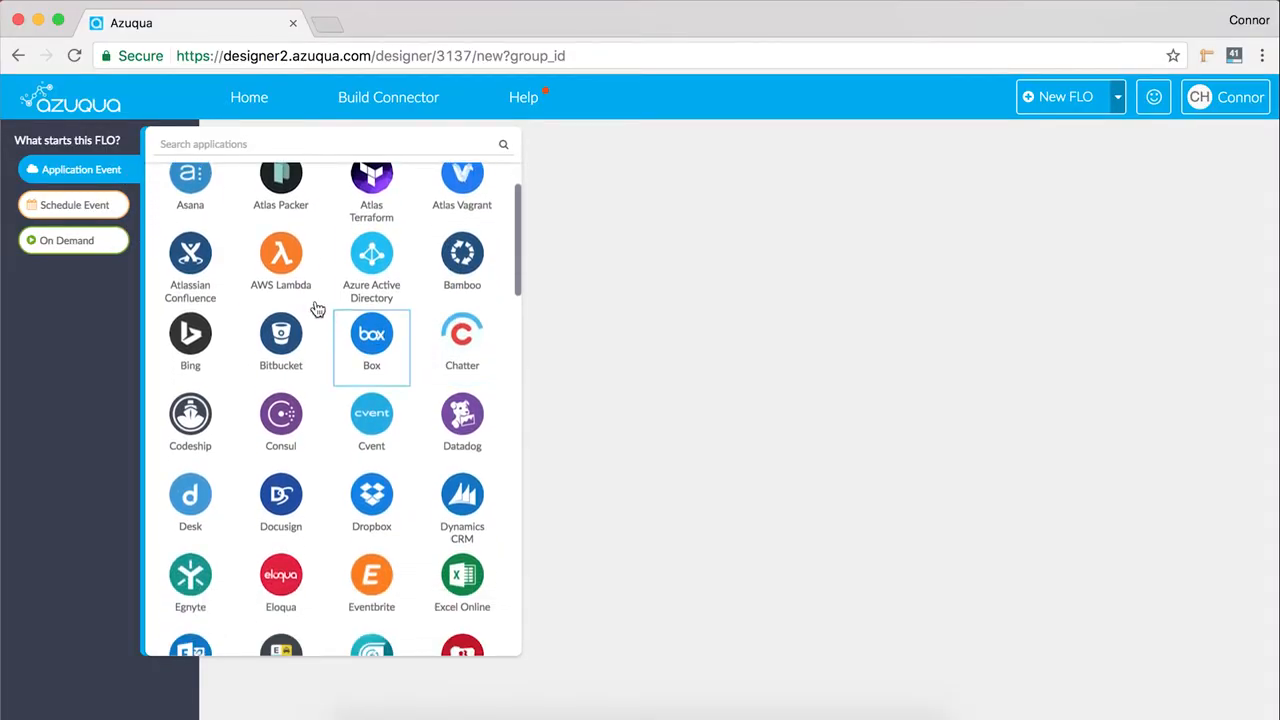
Step: Switch the FLO's trigger type to On Demand to list its start options
{"action": "left_click", "coordinate": [77, 206]}
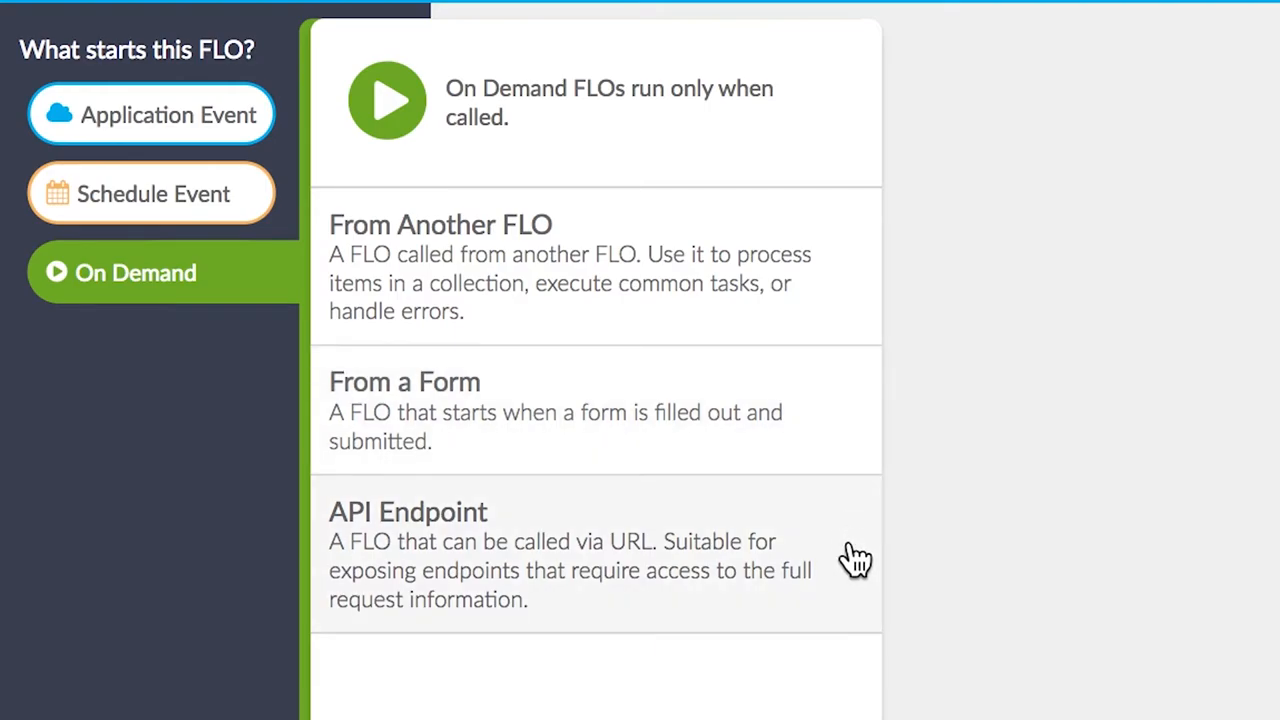
Step: Choose the API Endpoint trigger and review its API access control options
{"action": "left_click", "coordinate": [855, 558]}
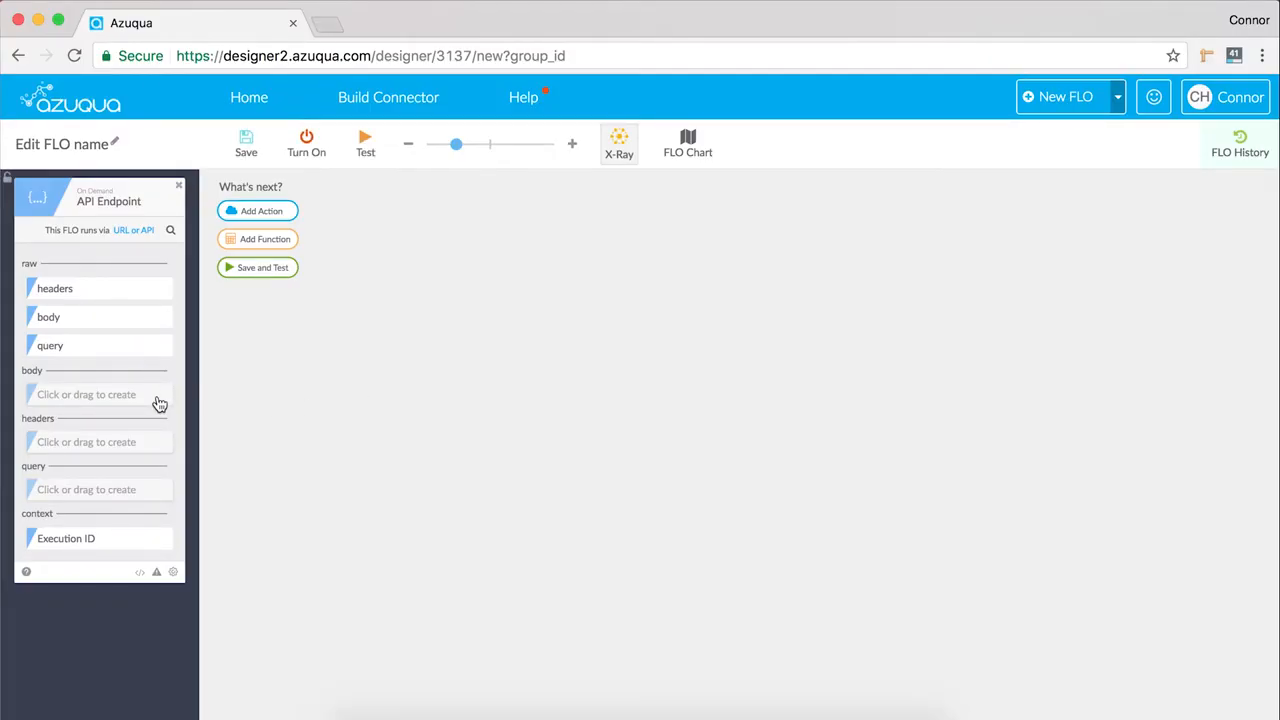
{"action": "left_click", "coordinate": [135, 231]}
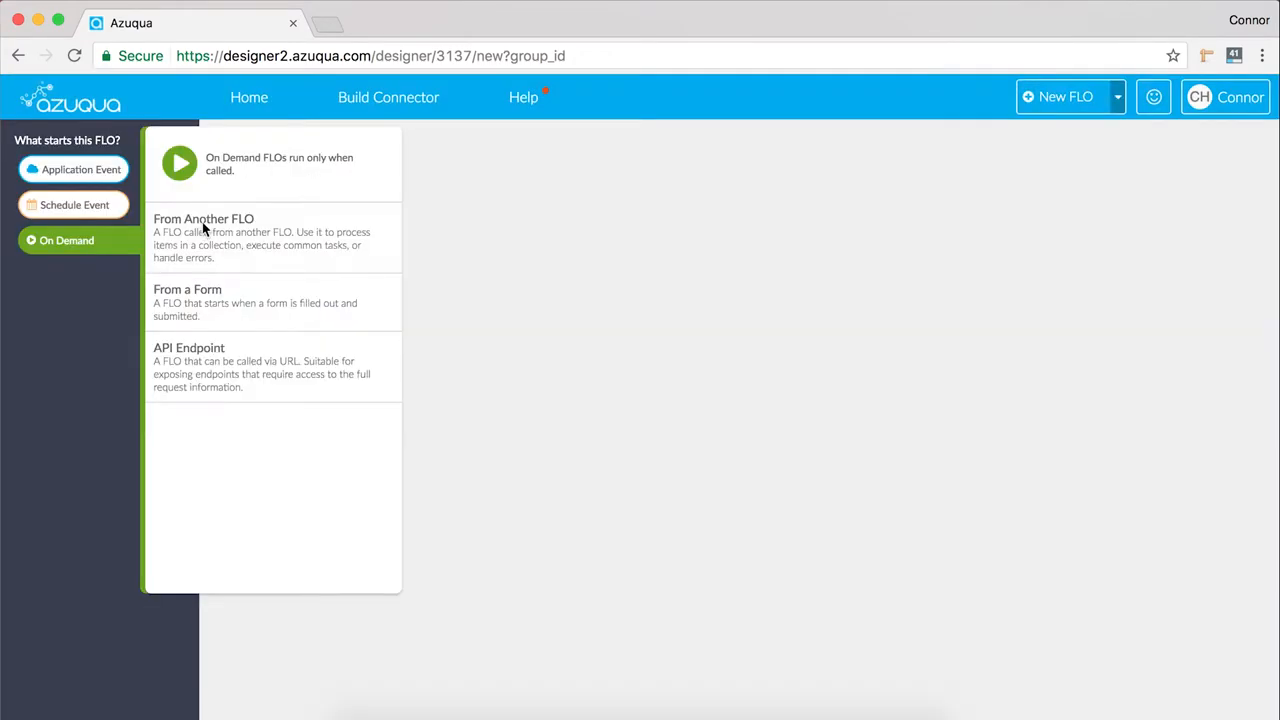
Step: Make the FLO start From Another FLO instead of as an API endpoint
{"action": "left_click", "coordinate": [366, 258]}
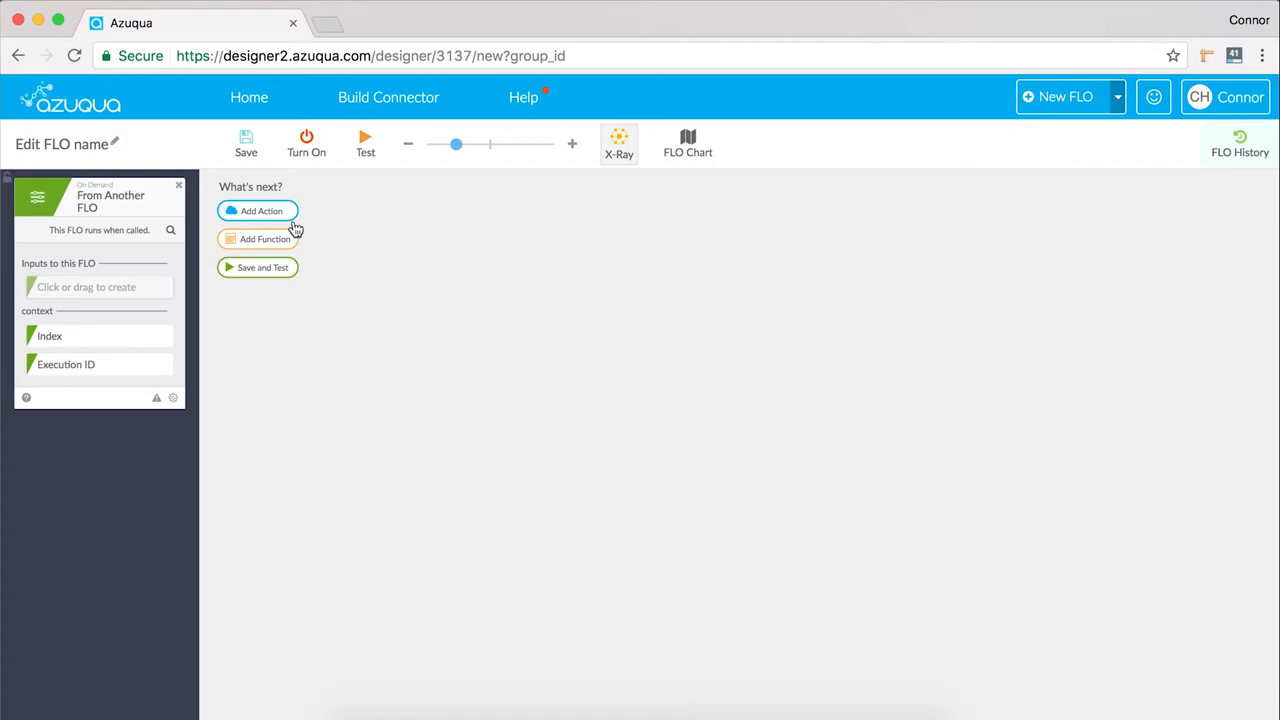
Step: Browse the action apps and view the actions available for Dropbox
{"action": "left_click", "coordinate": [262, 211]}
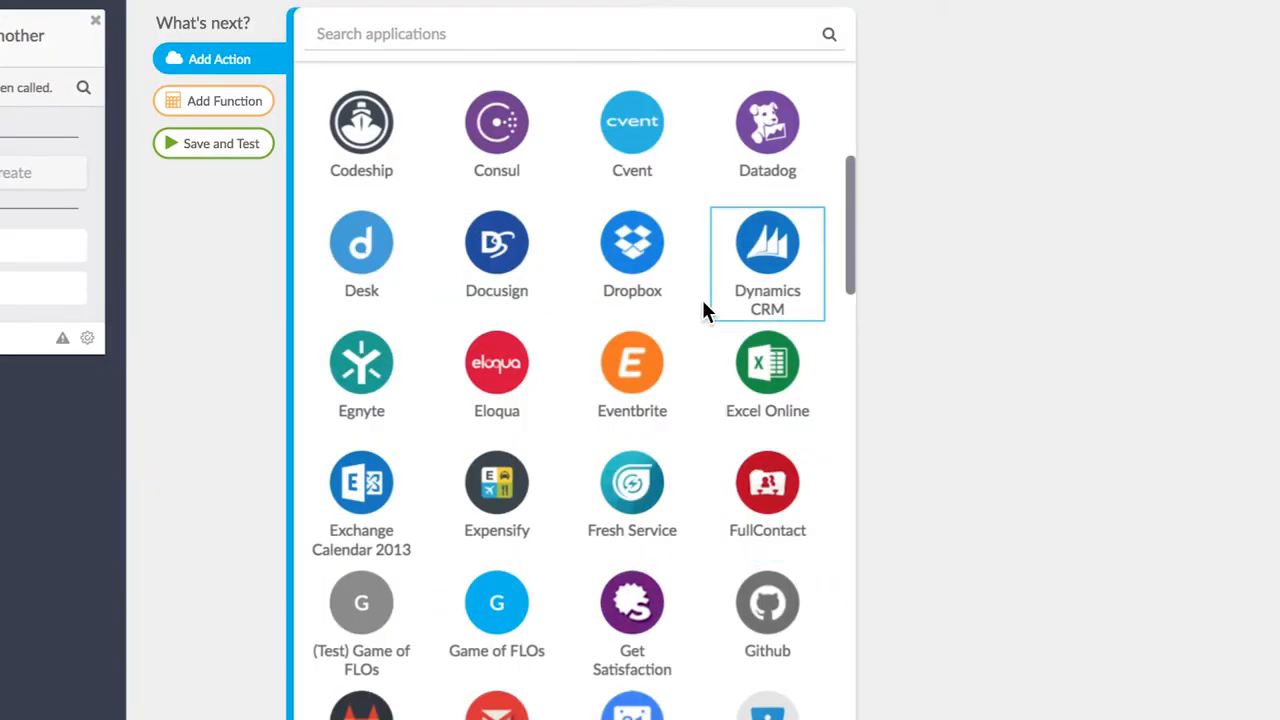
{"action": "left_click", "coordinate": [632, 264]}
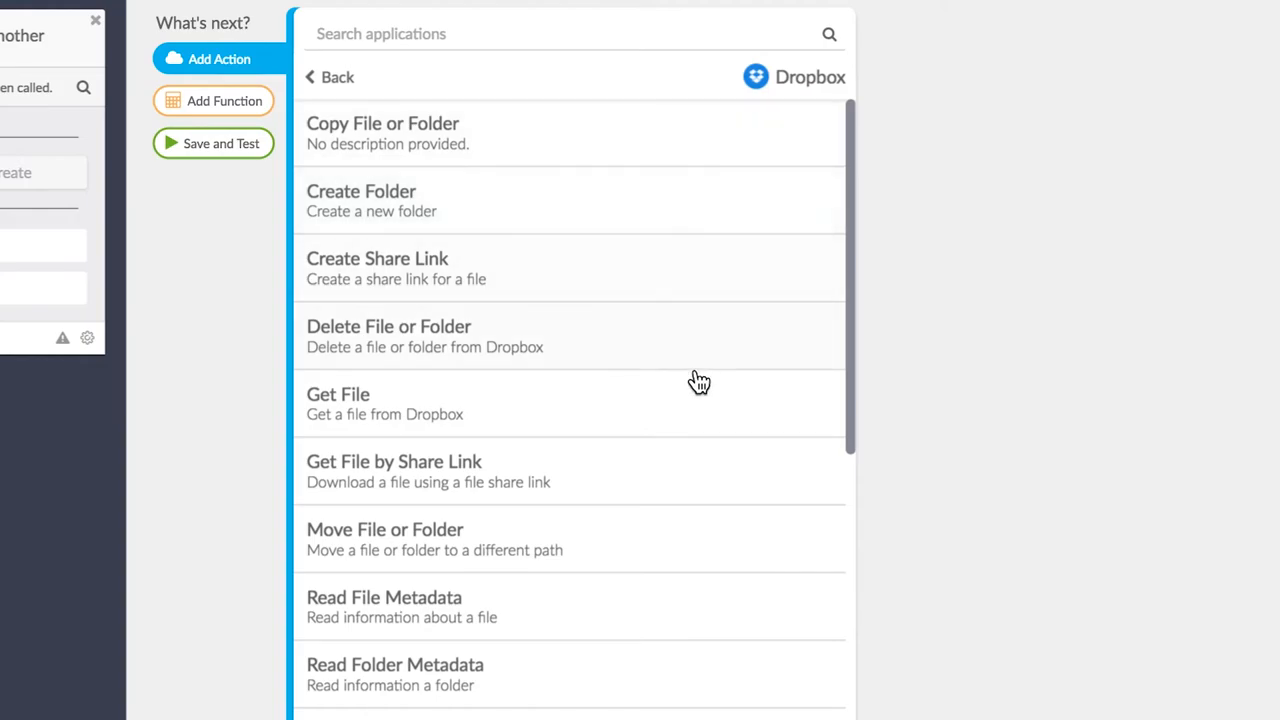
{"action": "scroll", "coordinate": [690, 380], "scroll_direction": "down", "scroll_amount": 1}
{"action": "scroll", "coordinate": [686, 467], "scroll_direction": "down", "scroll_amount": 2}
{"action": "scroll", "coordinate": [700, 600], "scroll_direction": "down", "scroll_amount": 2}
{"action": "scroll", "coordinate": [704, 668], "scroll_direction": "down", "scroll_amount": 2}
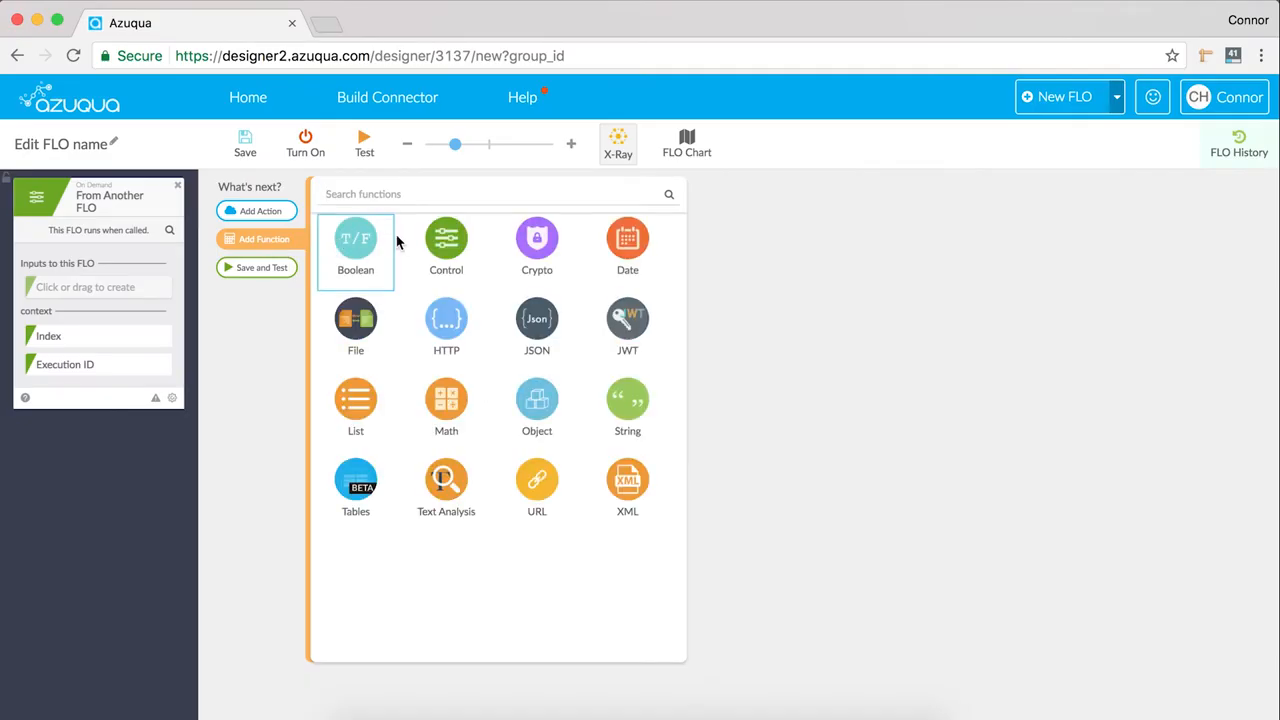
Step: Add a String Compose card to the FLO and create a new FLO input for it
{"action": "left_click", "coordinate": [627, 408]}
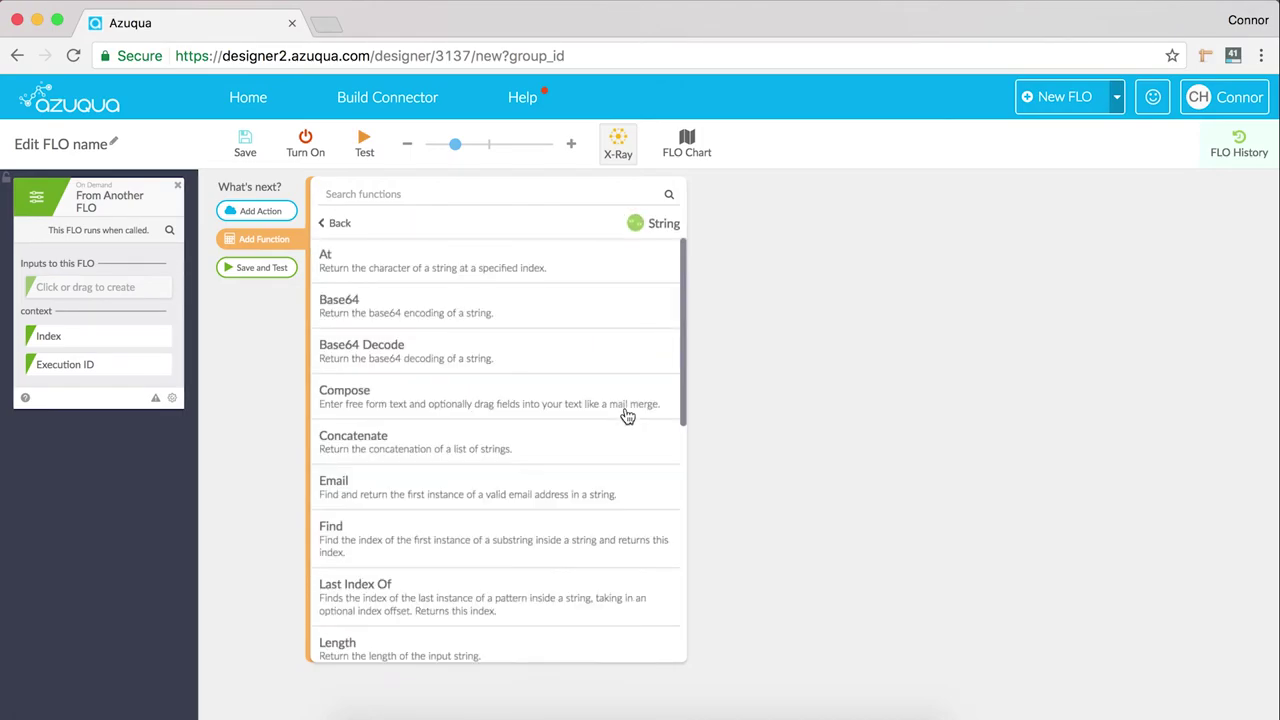
{"action": "left_click", "coordinate": [481, 425]}
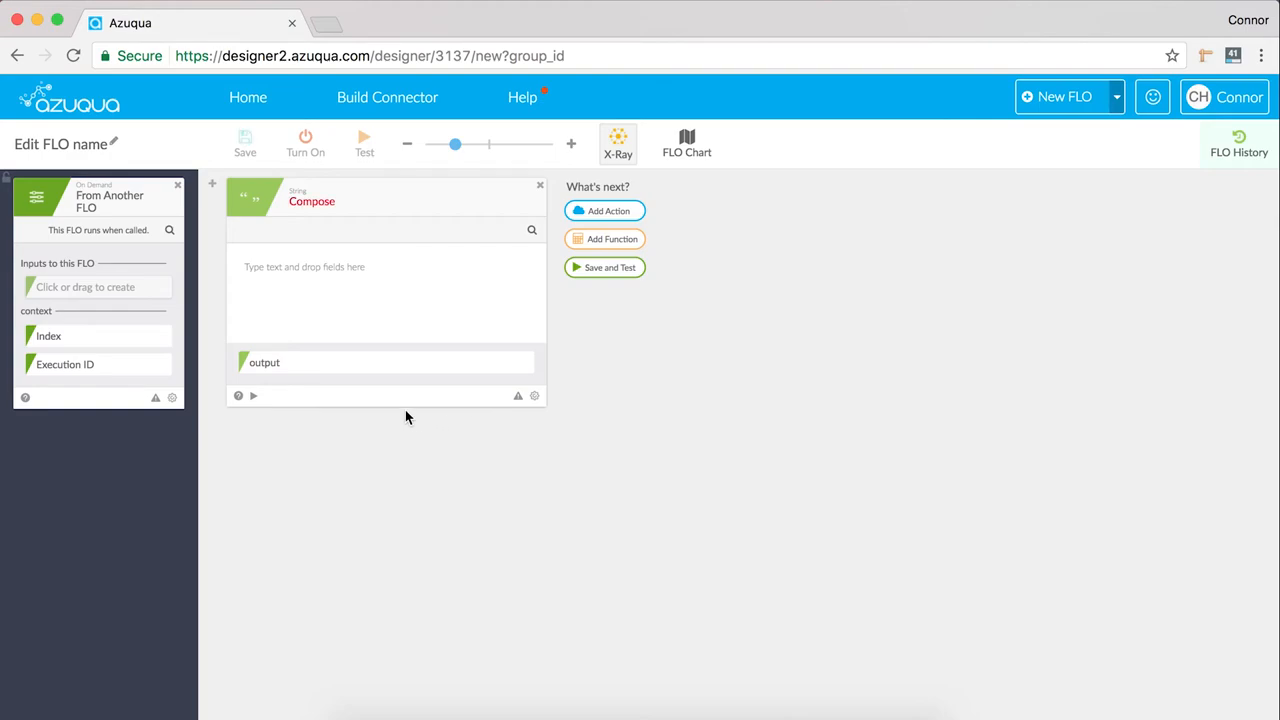
{"action": "left_click", "coordinate": [98, 287]}
{"action": "type", "text": "name"}
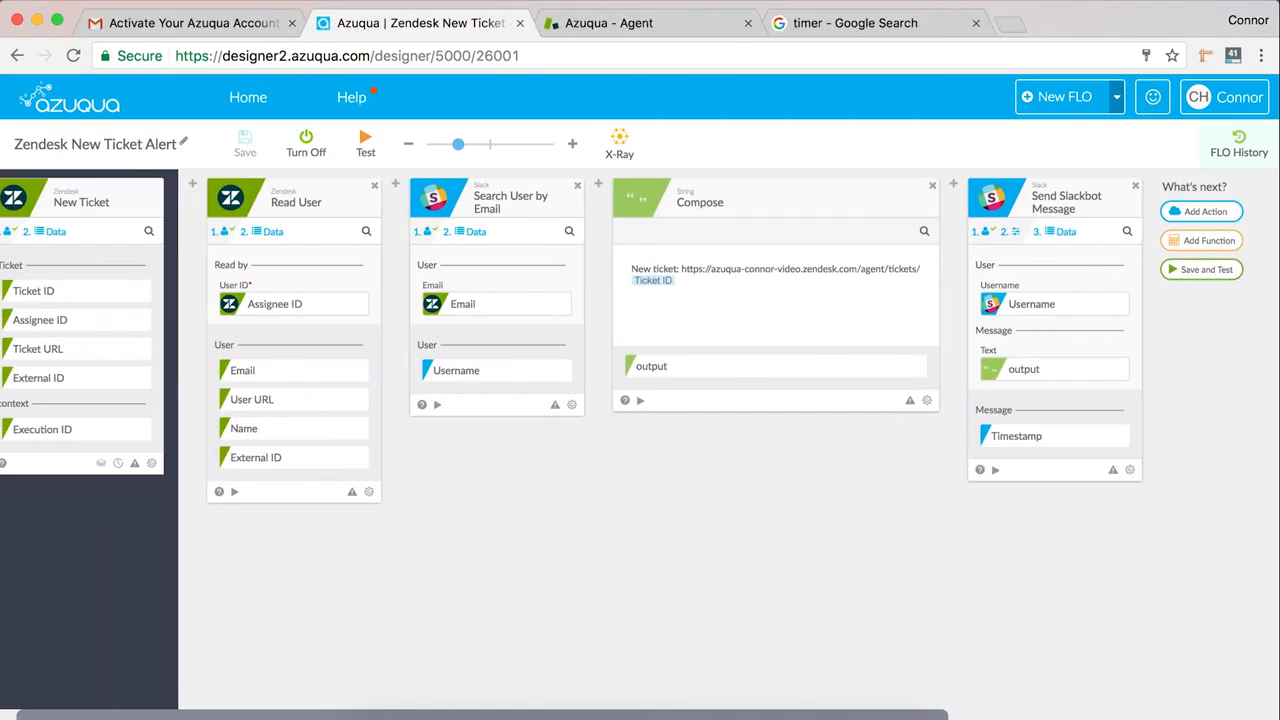
{"action": "scroll", "coordinate": [640, 550], "scroll_direction": "left", "scroll_amount": 1}
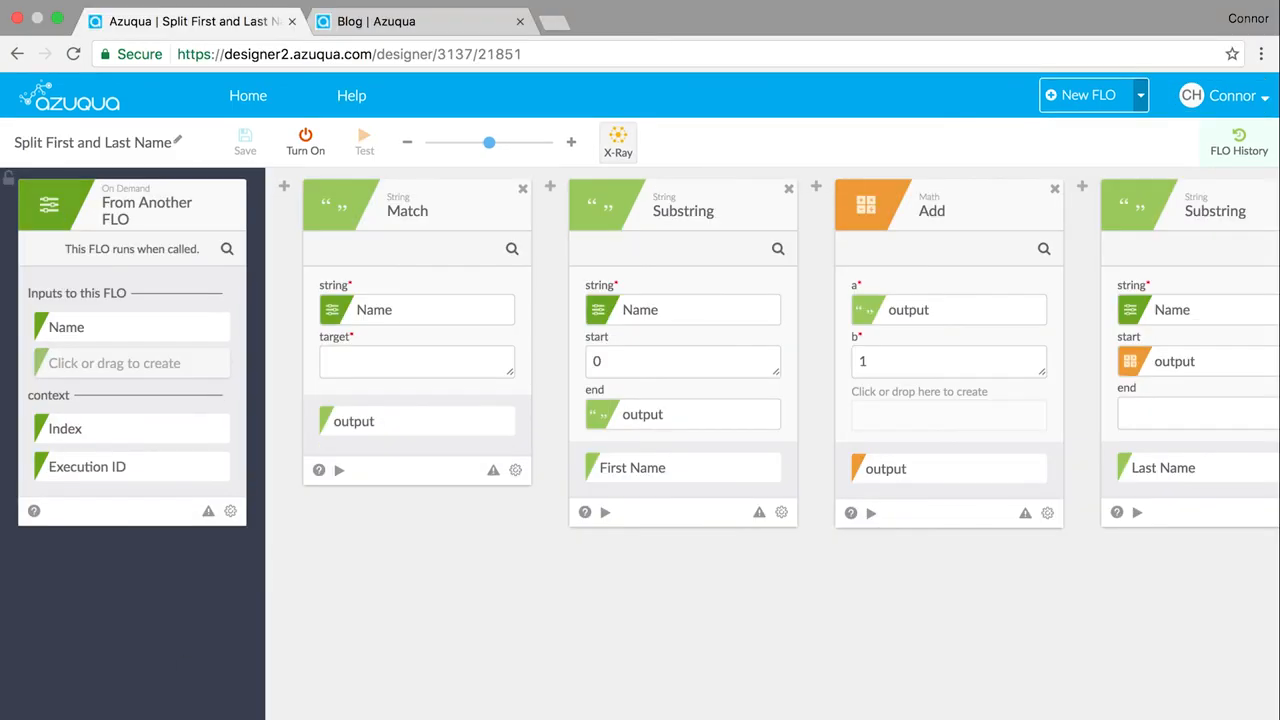
{"action": "scroll", "coordinate": [640, 400], "scroll_direction": "right", "scroll_amount": 3}
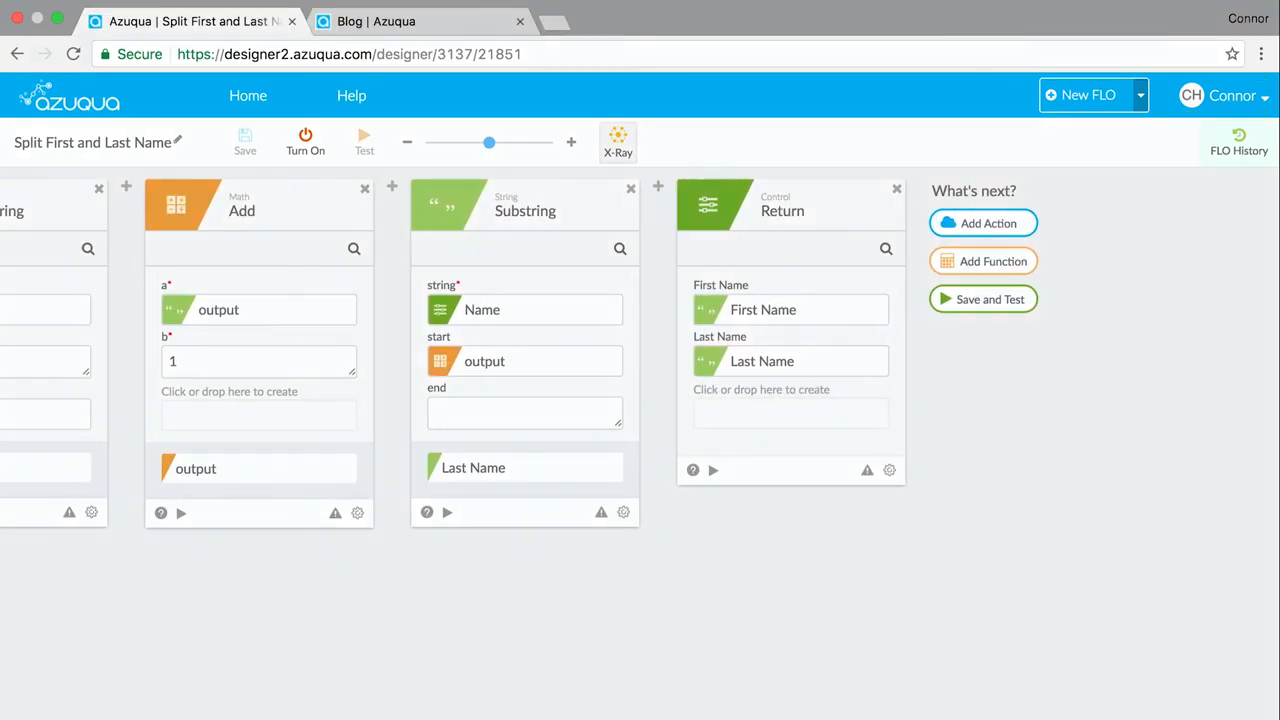